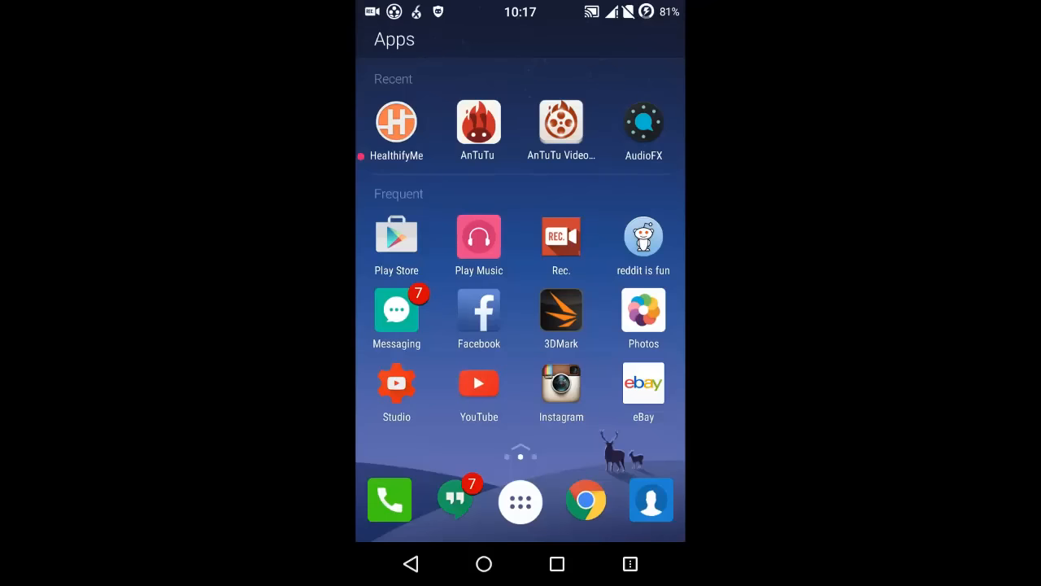
Peek at the notification shade, glance toward the Notes & Reminders page, and slide up the extended dock
{"action": "left_click_drag", "start_coordinate": [521, 8], "coordinate": [520, 325]}
{"action": "left_click_drag", "start_coordinate": [520, 407], "coordinate": [521, 49]}
{"action": "mouse_move", "coordinate": [406, 326]}
{"action": "left_mouse_down"}
{"action": "mouse_move", "coordinate": [635, 325]}
{"action": "mouse_move", "coordinate": [407, 326]}
{"action": "left_mouse_up"}
{"action": "left_click_drag", "start_coordinate": [407, 326], "coordinate": [570, 326]}
{"action": "left_click_drag", "start_coordinate": [520, 449], "coordinate": [521, 204]}
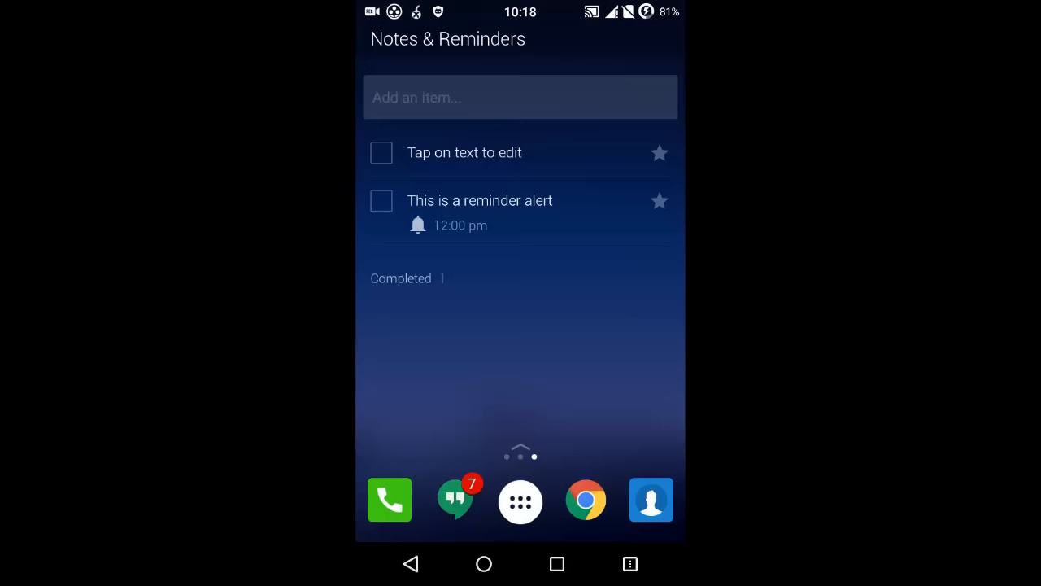
Start a new note item, dismiss the keyboard, and swipe over to the Apps and People pages
{"action": "left_click", "coordinate": [519, 97]}
{"action": "type", "text": "b"}
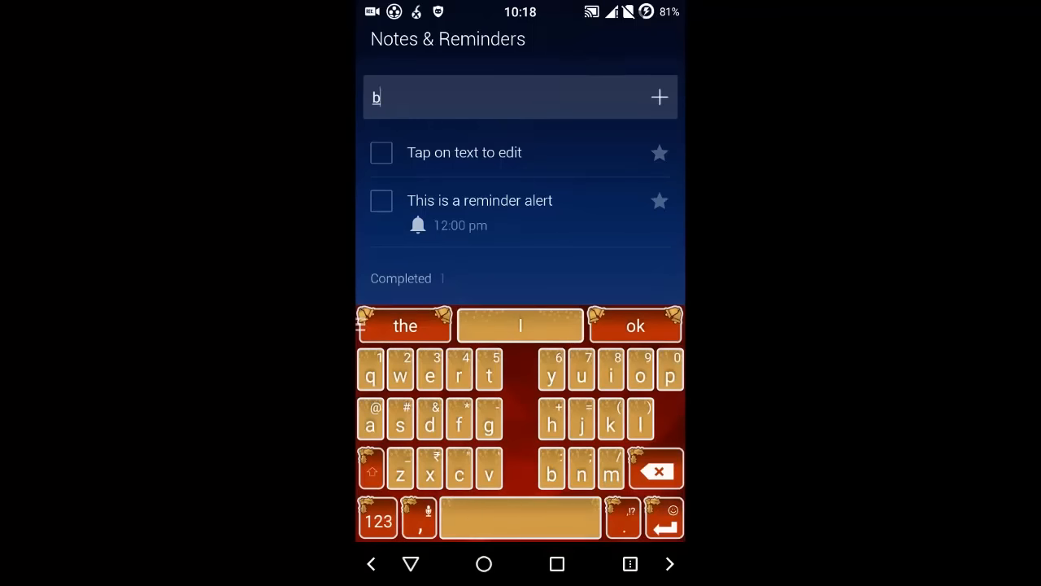
{"action": "type", "text": "k"}
{"action": "key", "text": "Escape"}
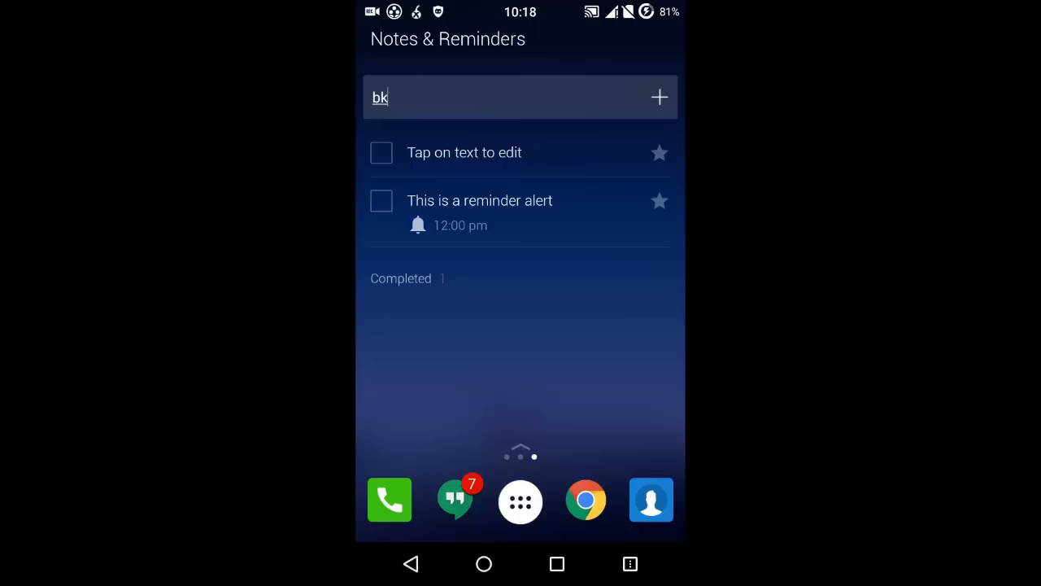
{"action": "left_click_drag", "start_coordinate": [406, 325], "coordinate": [635, 325]}
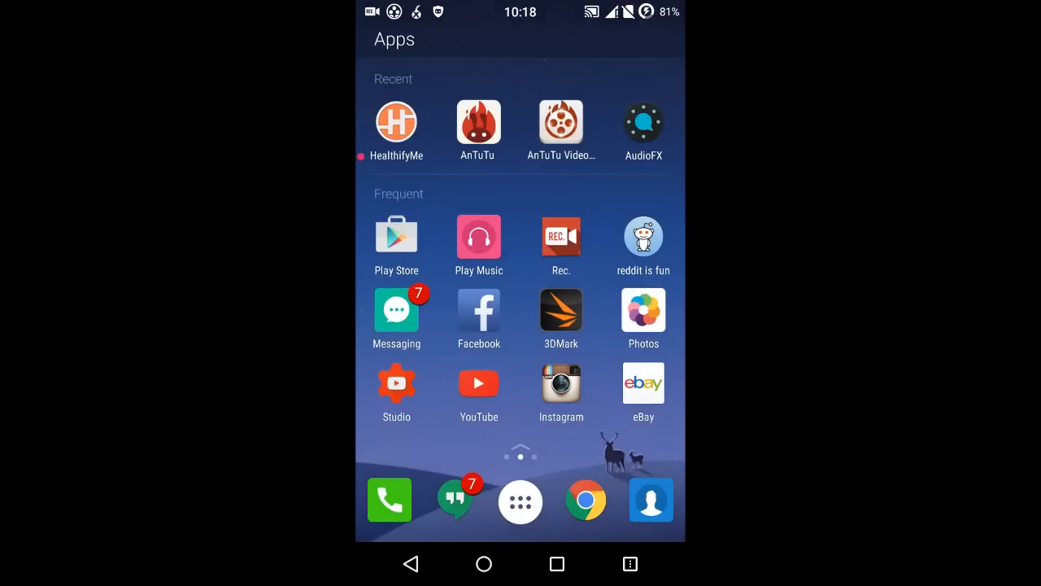
{"action": "left_click_drag", "start_coordinate": [406, 325], "coordinate": [634, 325]}
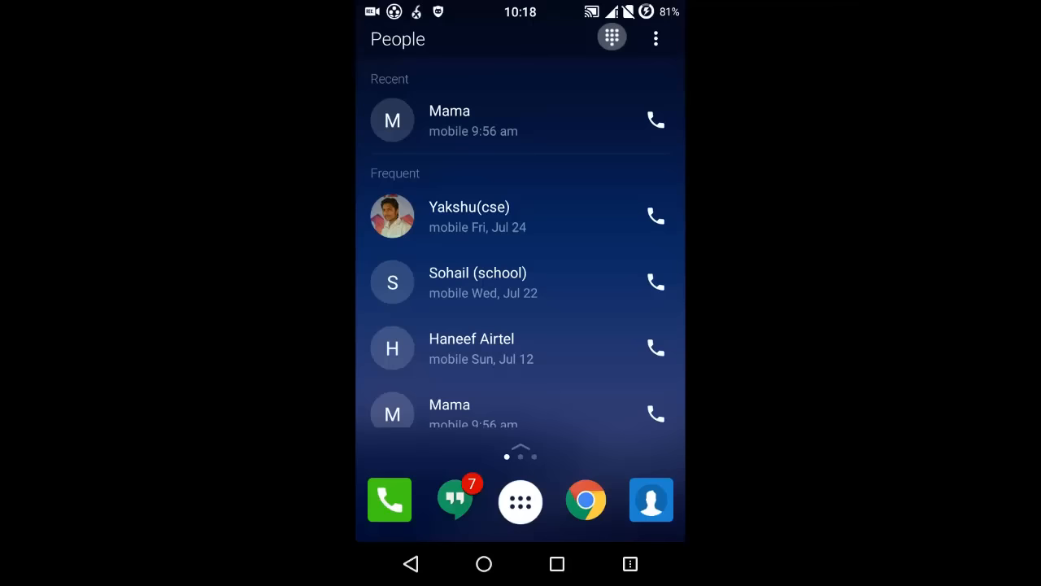
Return to the Apps page and bring up the full alphabetical app list from the dock
{"action": "left_click", "coordinate": [611, 37]}
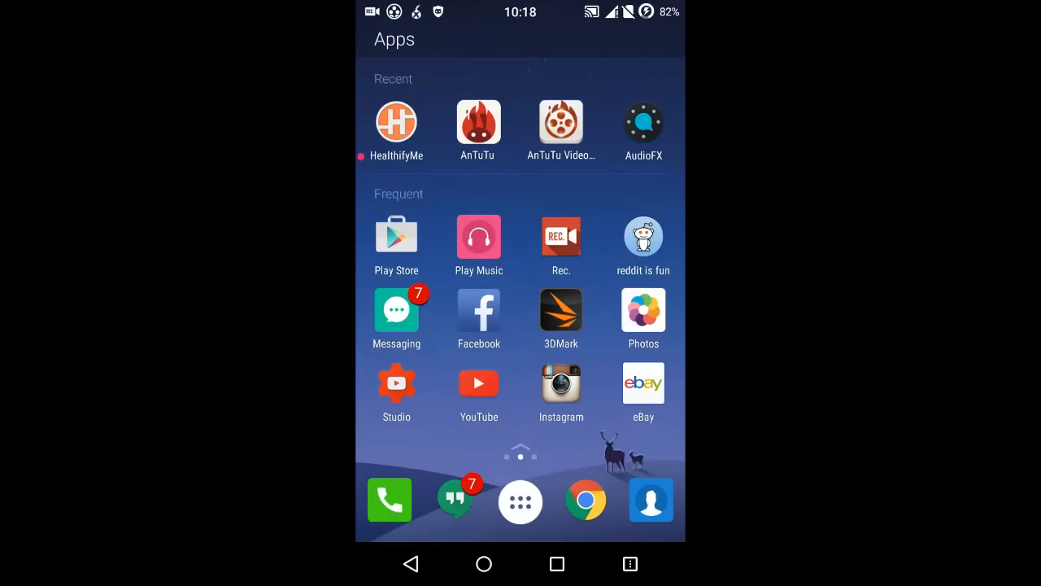
{"action": "left_click", "coordinate": [519, 500]}
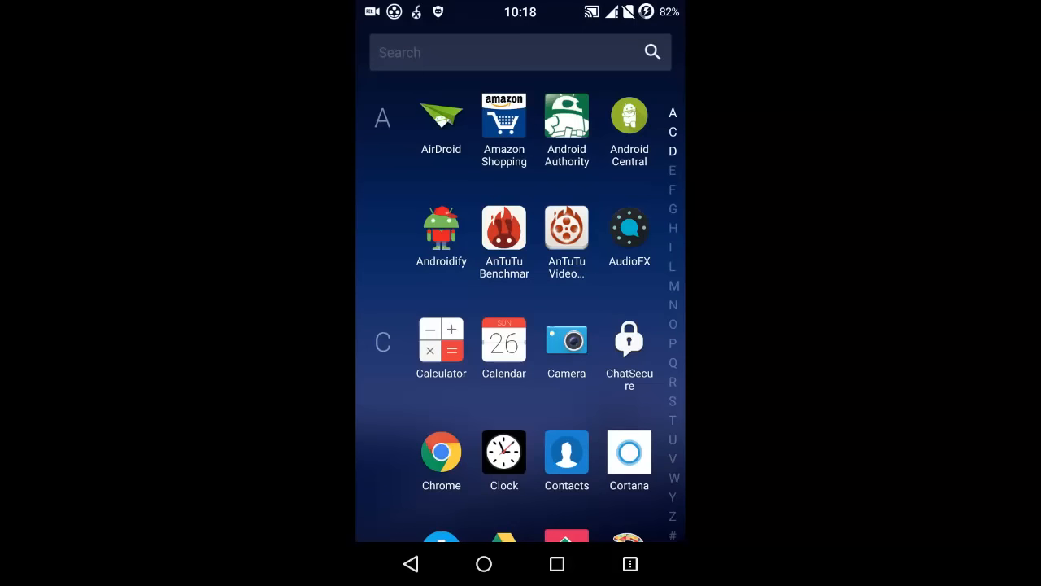
{"action": "scroll", "coordinate": [520, 326], "scroll_direction": "down", "scroll_amount": 5}
{"action": "scroll", "coordinate": [520, 326], "scroll_direction": "down", "scroll_amount": 3}
{"action": "scroll", "coordinate": [521, 325], "scroll_direction": "down", "scroll_amount": 4}
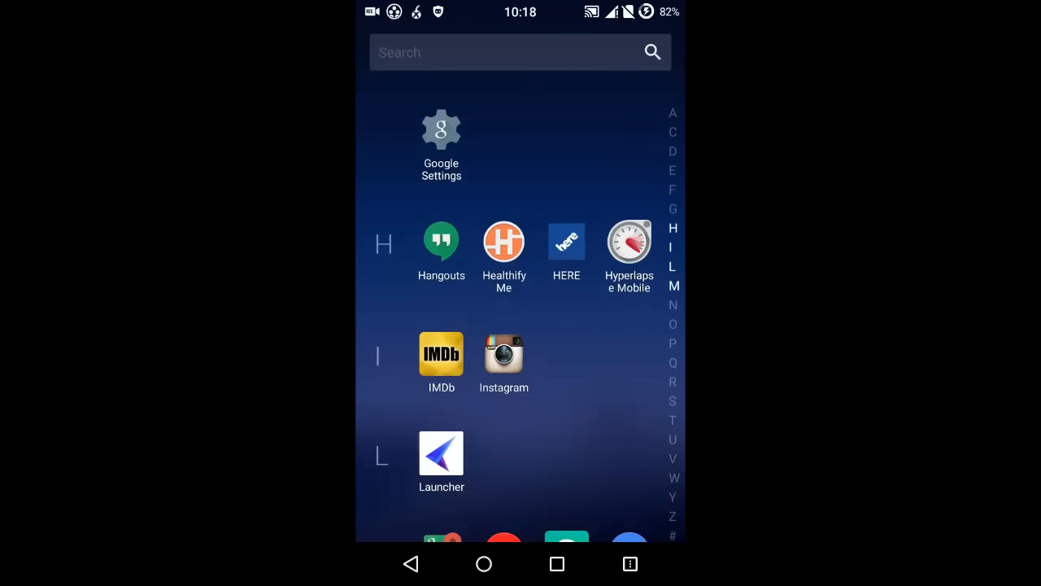
{"action": "scroll", "coordinate": [520, 325], "scroll_direction": "down", "scroll_amount": 3}
{"action": "scroll", "coordinate": [520, 325], "scroll_direction": "down", "scroll_amount": 3}
{"action": "scroll", "coordinate": [521, 325], "scroll_direction": "down", "scroll_amount": 2}
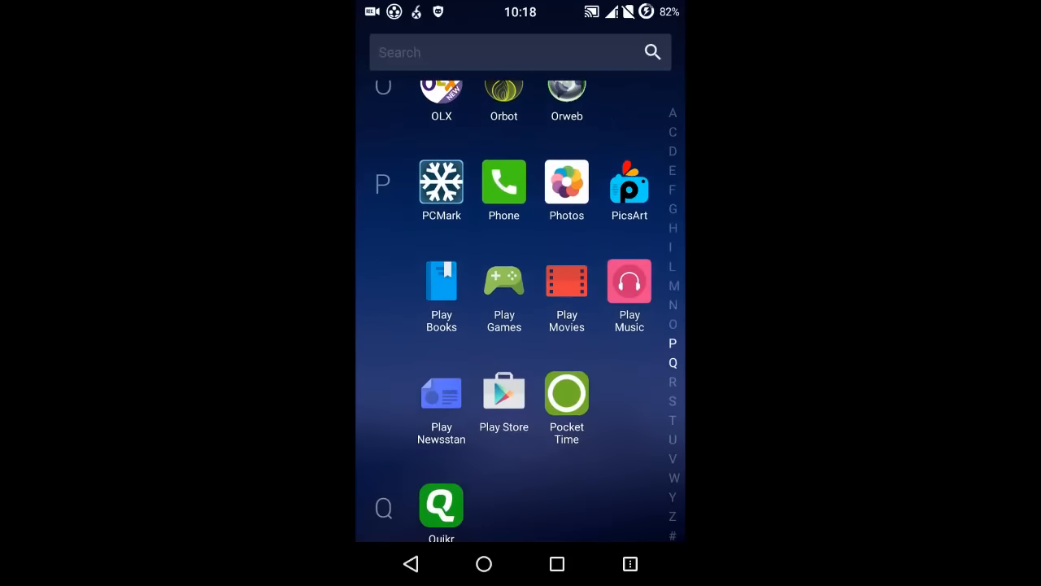
Jump the app list to E–G, U–Y and back to C, then start a search of the apps
{"action": "left_click", "coordinate": [673, 170]}
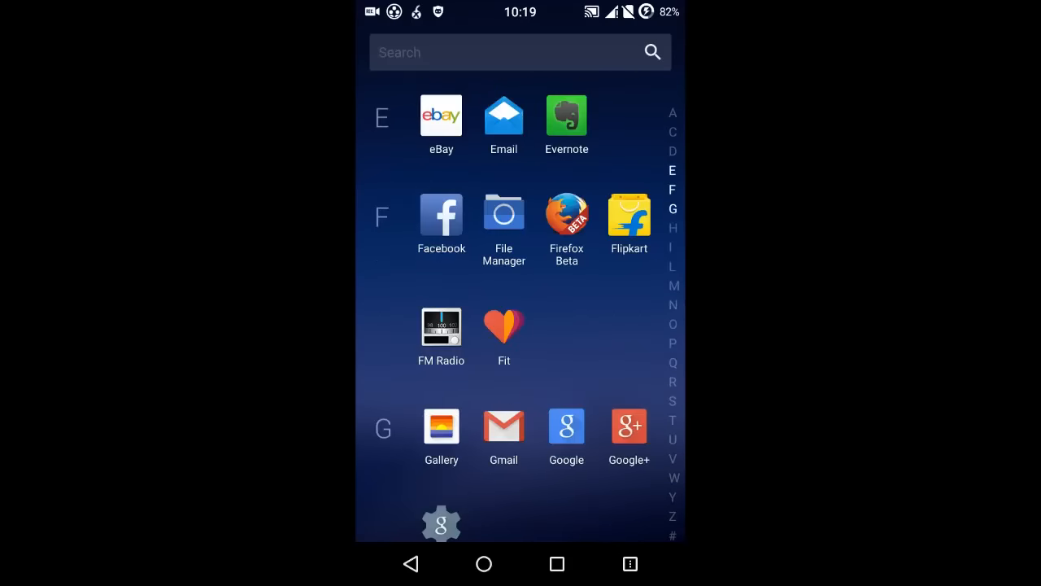
{"action": "scroll", "coordinate": [521, 325], "scroll_direction": "down", "scroll_amount": 3}
{"action": "scroll", "coordinate": [520, 325], "scroll_direction": "down", "scroll_amount": 5}
{"action": "scroll", "coordinate": [521, 325], "scroll_direction": "down", "scroll_amount": 3}
{"action": "left_click", "coordinate": [673, 458]}
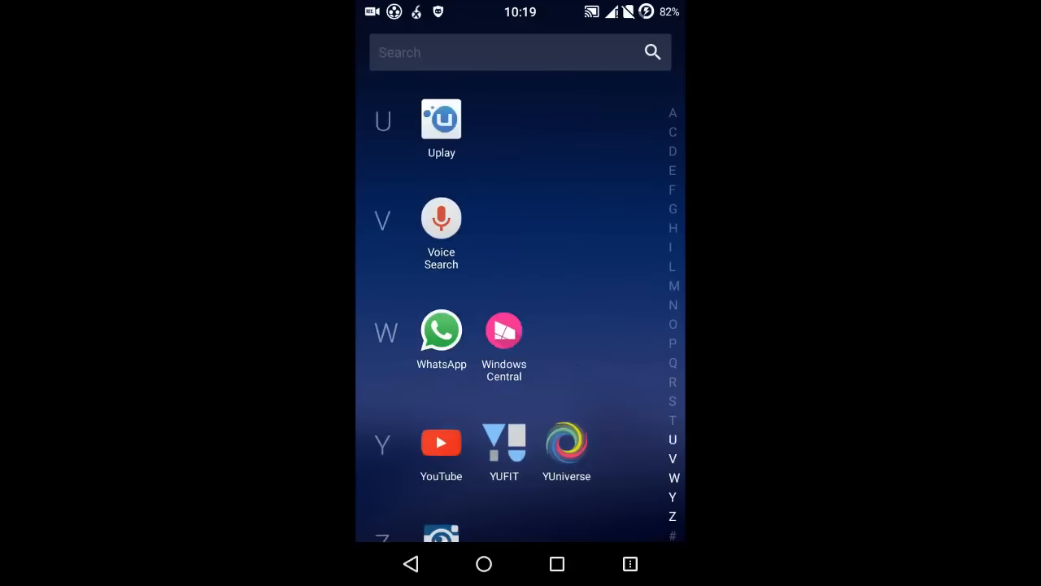
{"action": "left_click", "coordinate": [673, 150]}
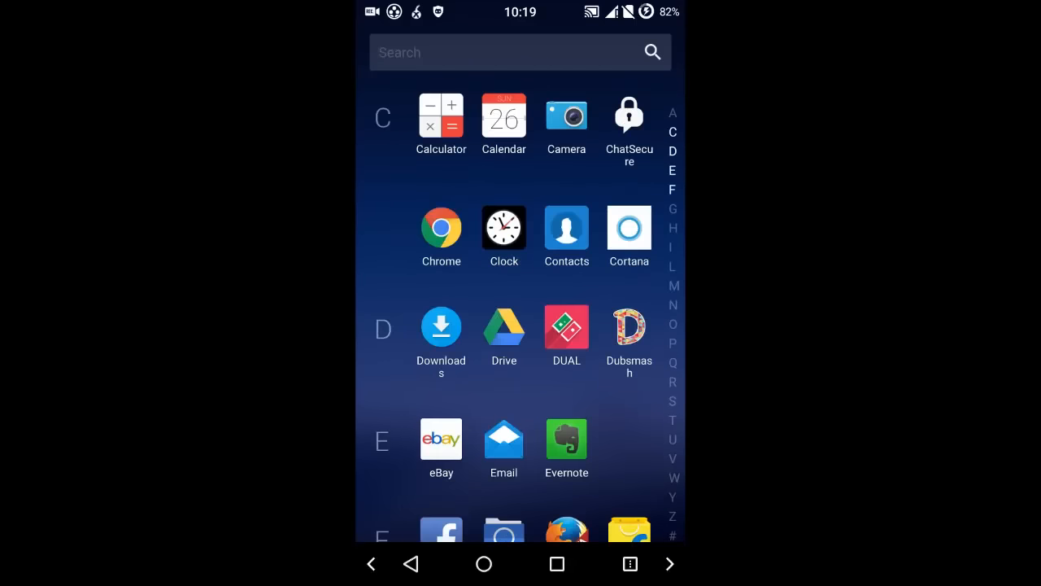
{"action": "left_click", "coordinate": [505, 52]}
{"action": "type", "text": "ckdk"}
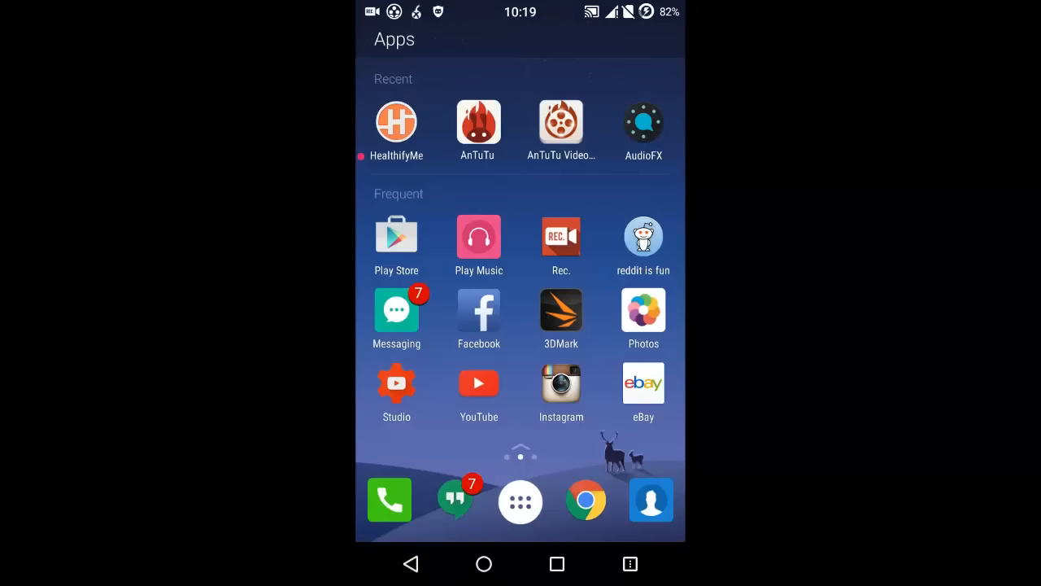
Leave the app list for the home screen, look over Wallpaper settings, and back out to the expanded dock
{"action": "left_click", "coordinate": [483, 564]}
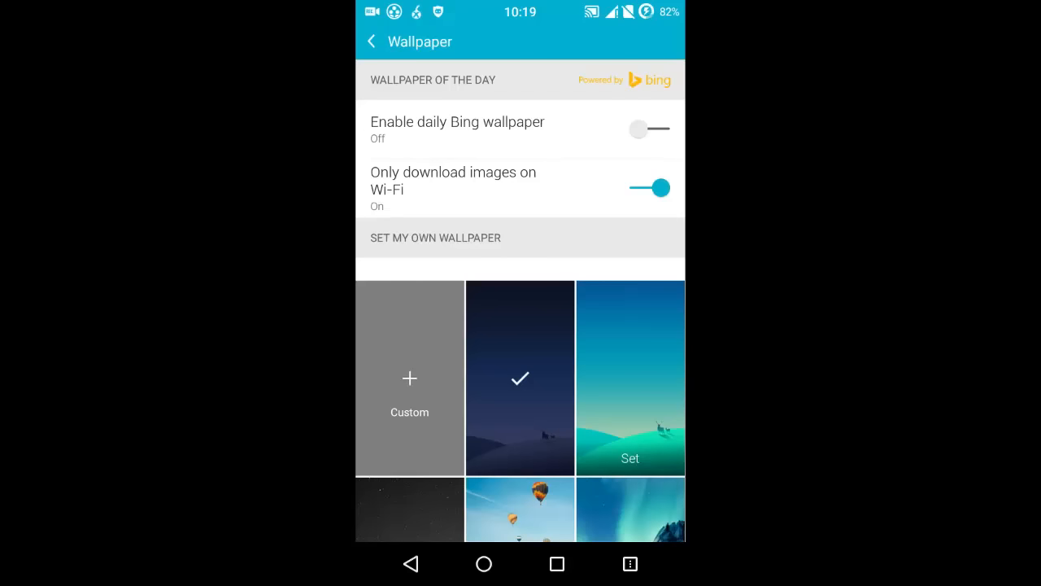
{"action": "scroll", "coordinate": [520, 366], "scroll_direction": "down", "scroll_amount": 4}
{"action": "scroll", "coordinate": [521, 366], "scroll_direction": "up", "scroll_amount": 4}
{"action": "left_click", "coordinate": [411, 563]}
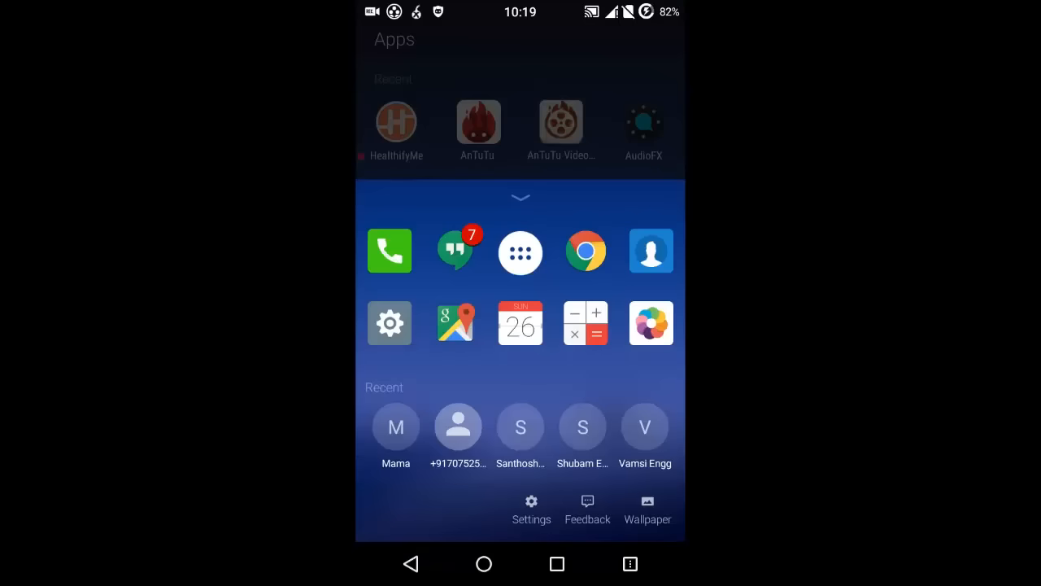
Visit the launcher's Settings page, close it, and return to the Apps home page
{"action": "left_click", "coordinate": [531, 508]}
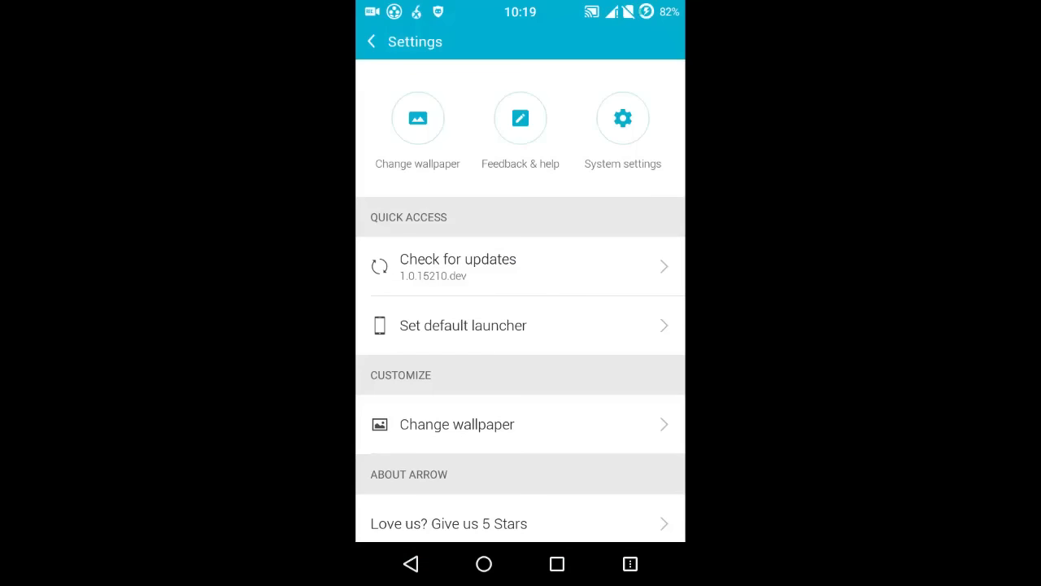
{"action": "scroll", "coordinate": [521, 325], "scroll_direction": "down", "scroll_amount": 1}
{"action": "scroll", "coordinate": [521, 326], "scroll_direction": "down", "scroll_amount": 2}
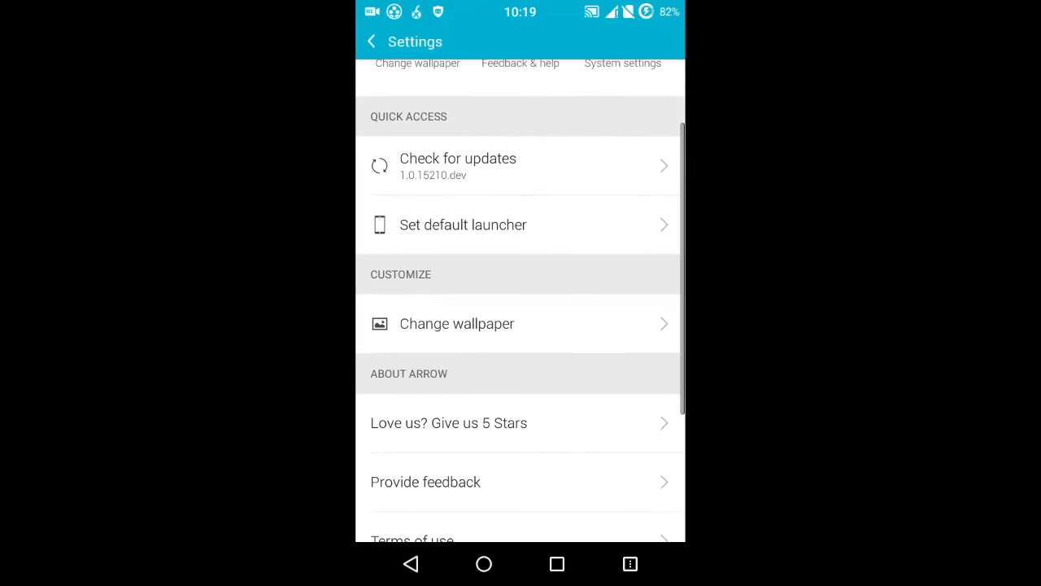
{"action": "scroll", "coordinate": [521, 325], "scroll_direction": "down", "scroll_amount": 3}
{"action": "scroll", "coordinate": [520, 325], "scroll_direction": "down", "scroll_amount": 3}
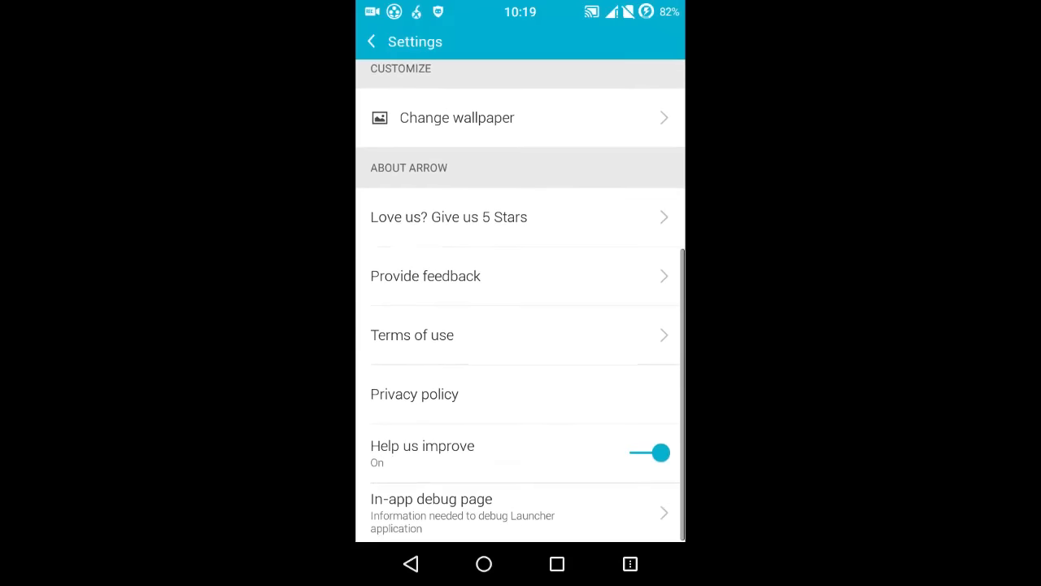
{"action": "left_click", "coordinate": [410, 563]}
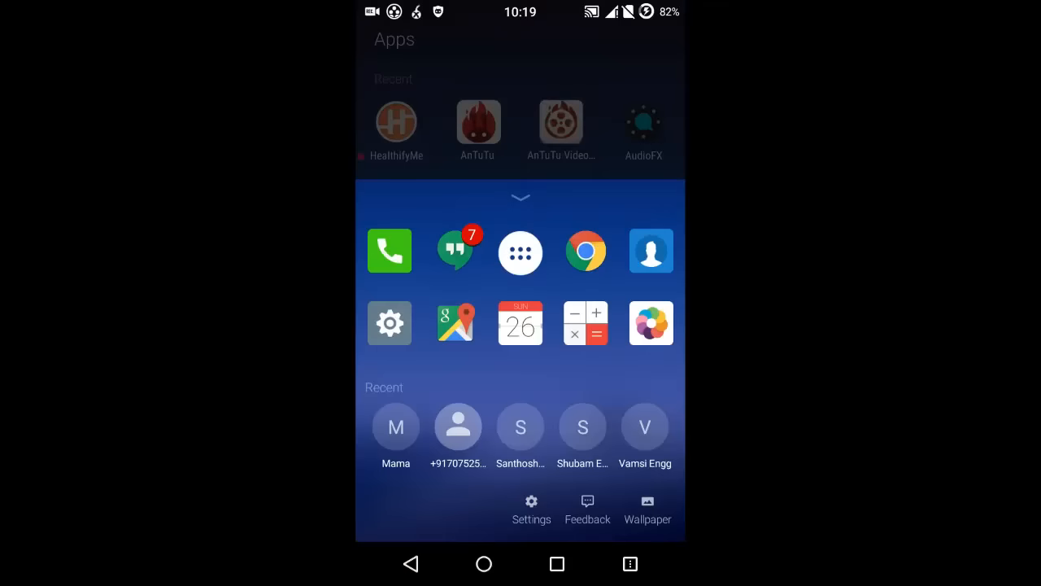
{"action": "left_click", "coordinate": [484, 564]}
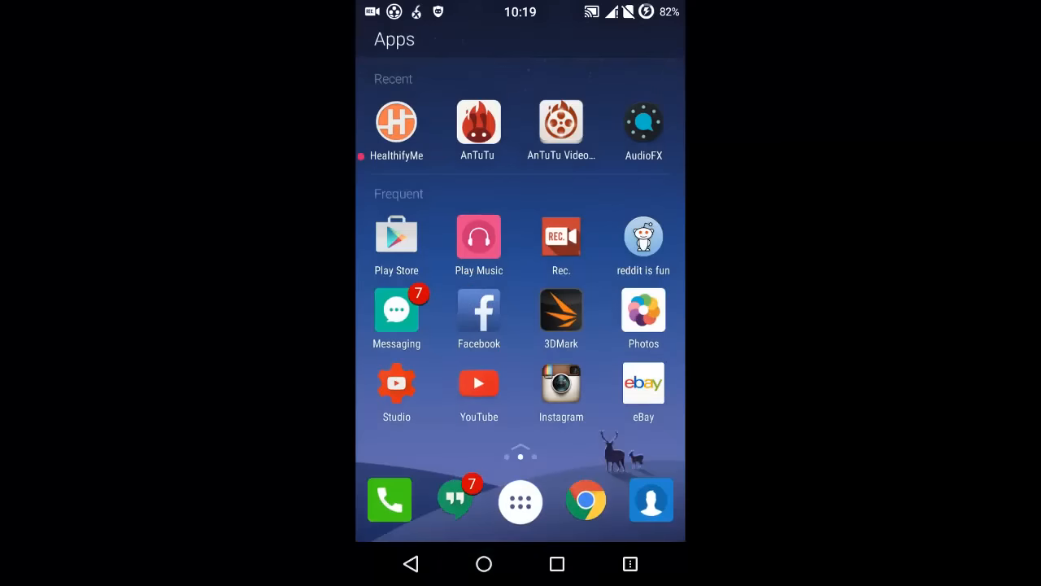
Peek at the Notes & Reminders page, then reopen the alphabetical list of all apps
{"action": "mouse_move", "coordinate": [634, 284]}
{"action": "left_mouse_down"}
{"action": "mouse_move", "coordinate": [406, 284]}
{"action": "mouse_move", "coordinate": [634, 285]}
{"action": "left_mouse_up"}
{"action": "left_click", "coordinate": [520, 499]}
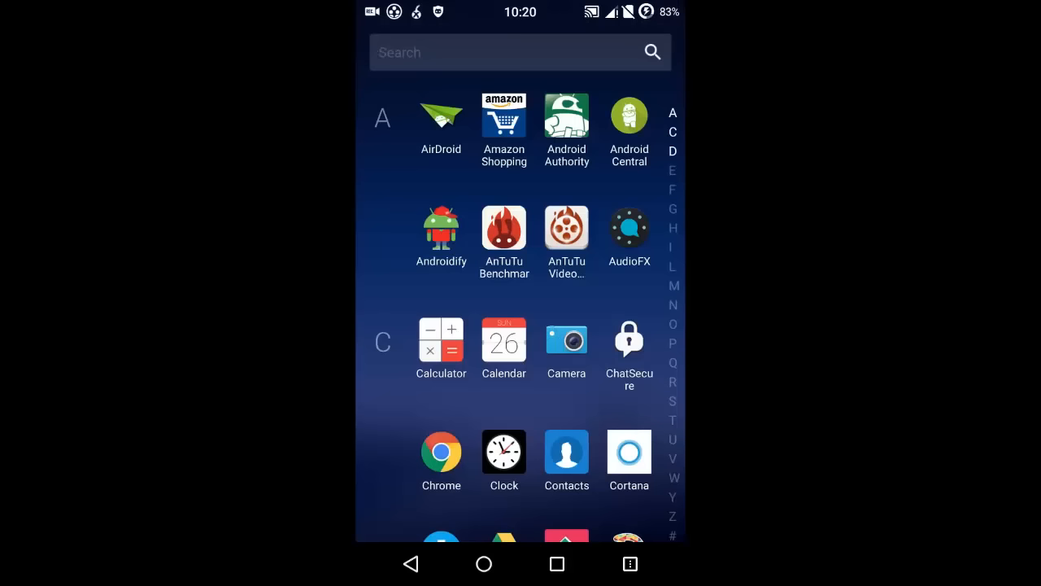
{"action": "scroll", "coordinate": [520, 326], "scroll_direction": "down", "scroll_amount": 5}
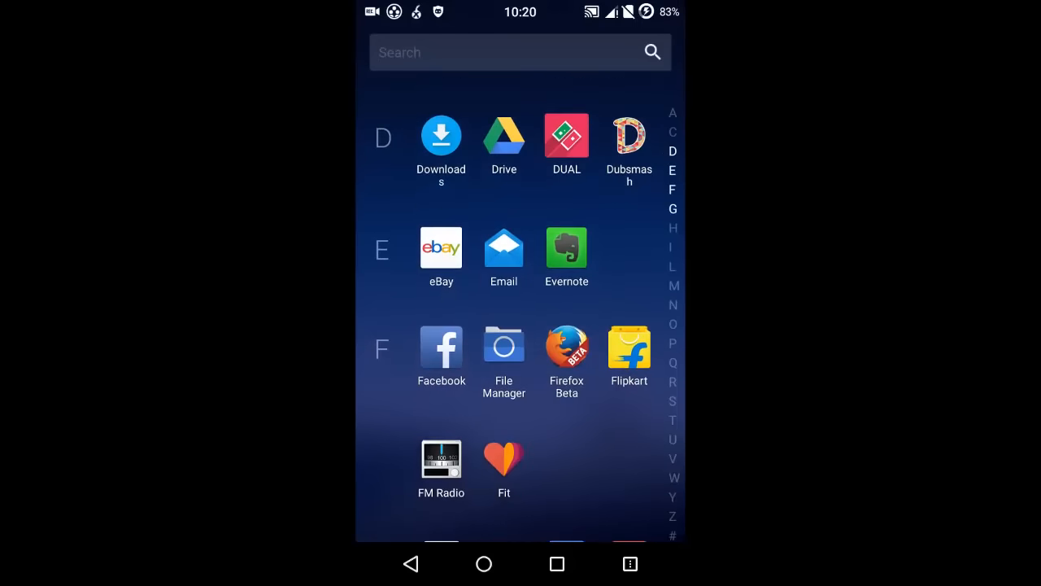
{"action": "scroll", "coordinate": [521, 326], "scroll_direction": "down", "scroll_amount": 8}
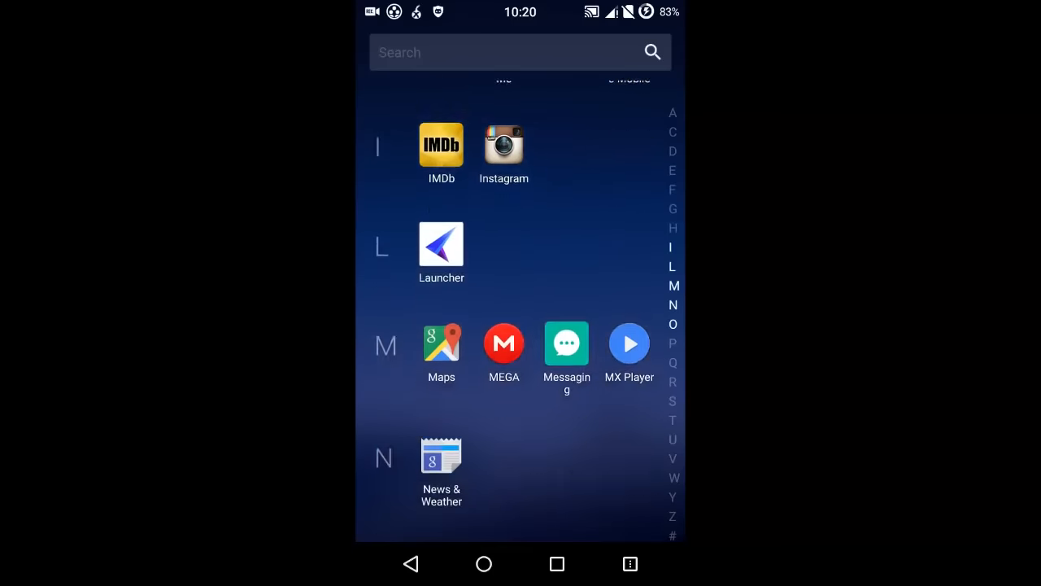
{"action": "scroll", "coordinate": [520, 325], "scroll_direction": "down", "scroll_amount": 5}
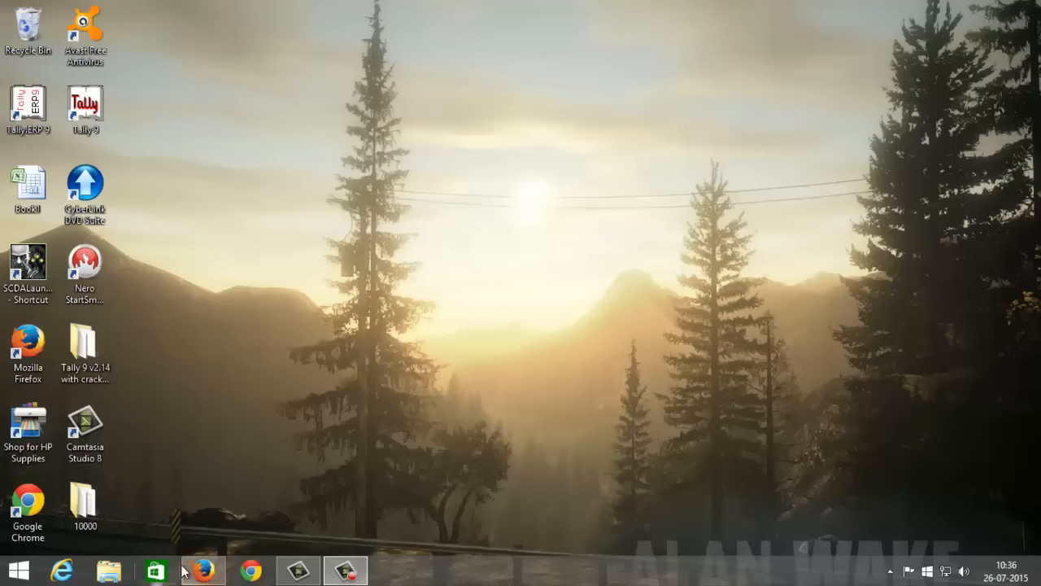
Restore the Google+ browser window and search it for 'arrow launcher', removing a stray letter
{"action": "left_click", "coordinate": [203, 571]}
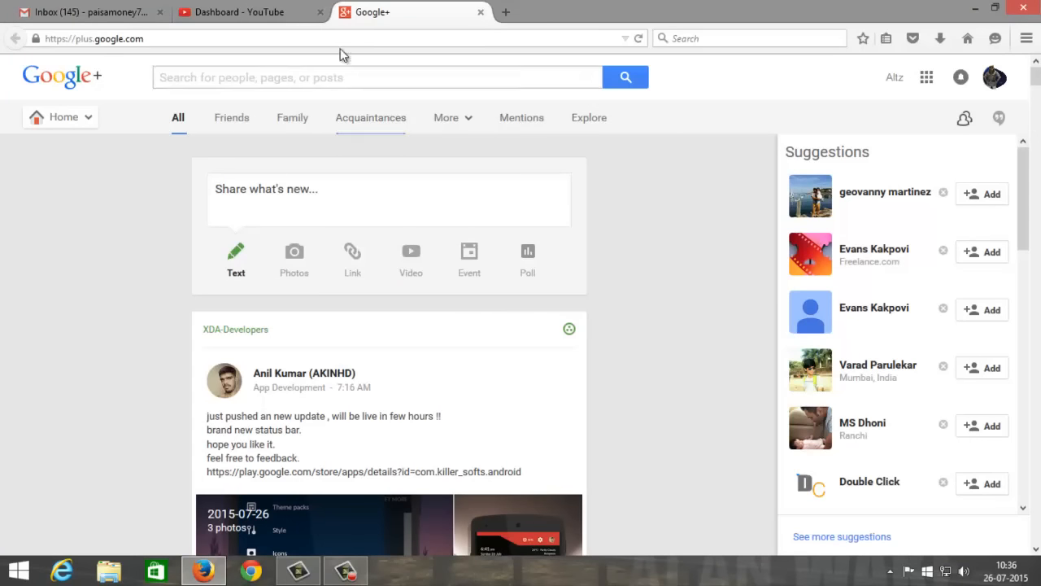
{"action": "left_click", "coordinate": [288, 78]}
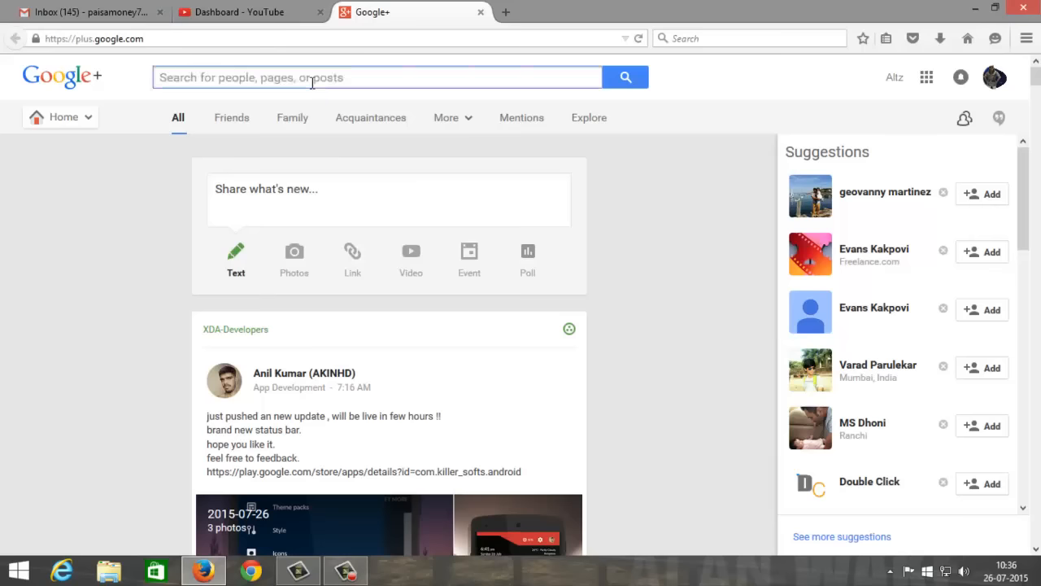
{"action": "type", "text": "a"}
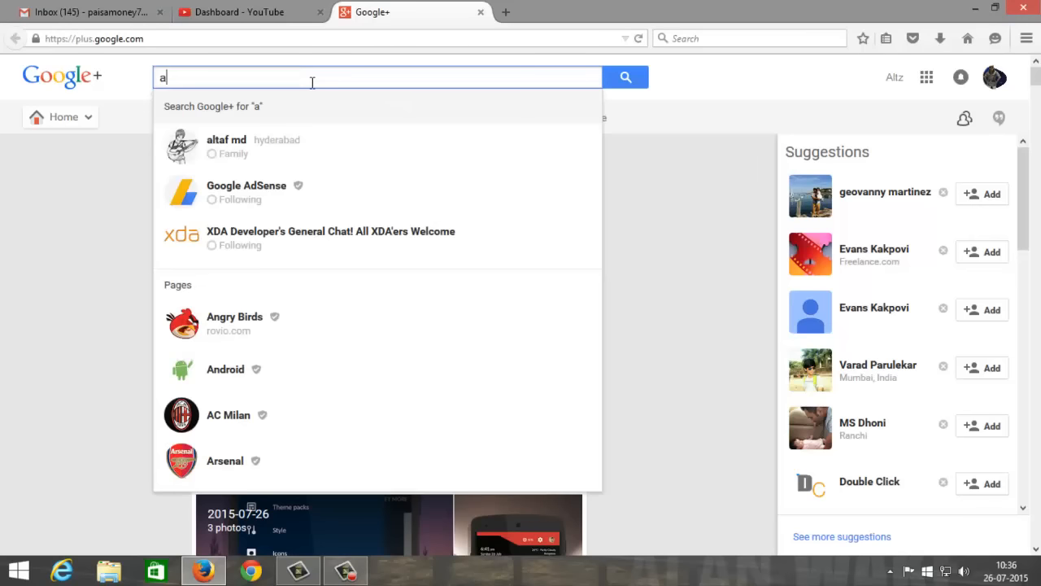
{"action": "type", "text": "rrow "}
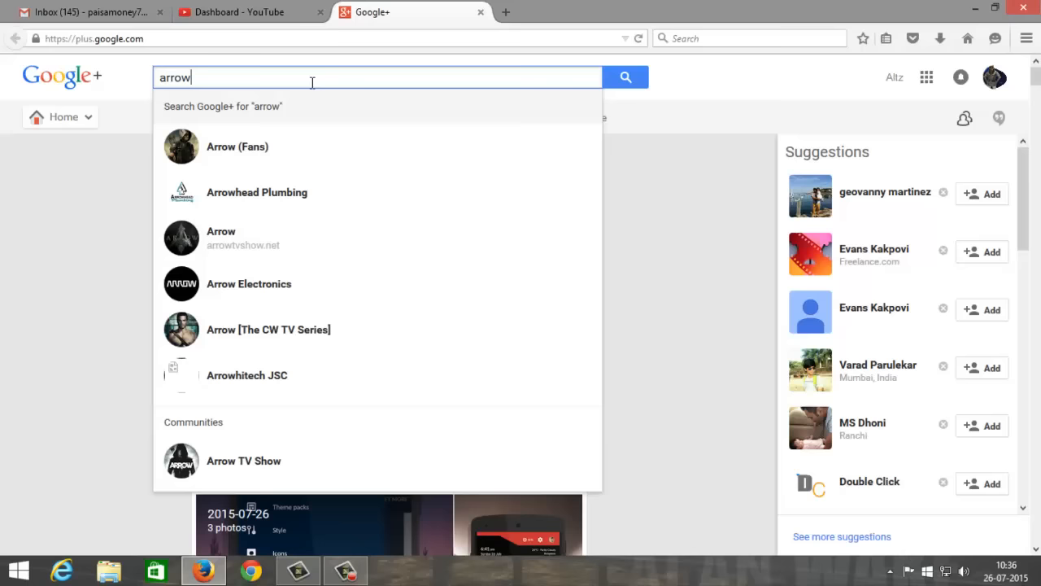
{"action": "type", "text": "b"}
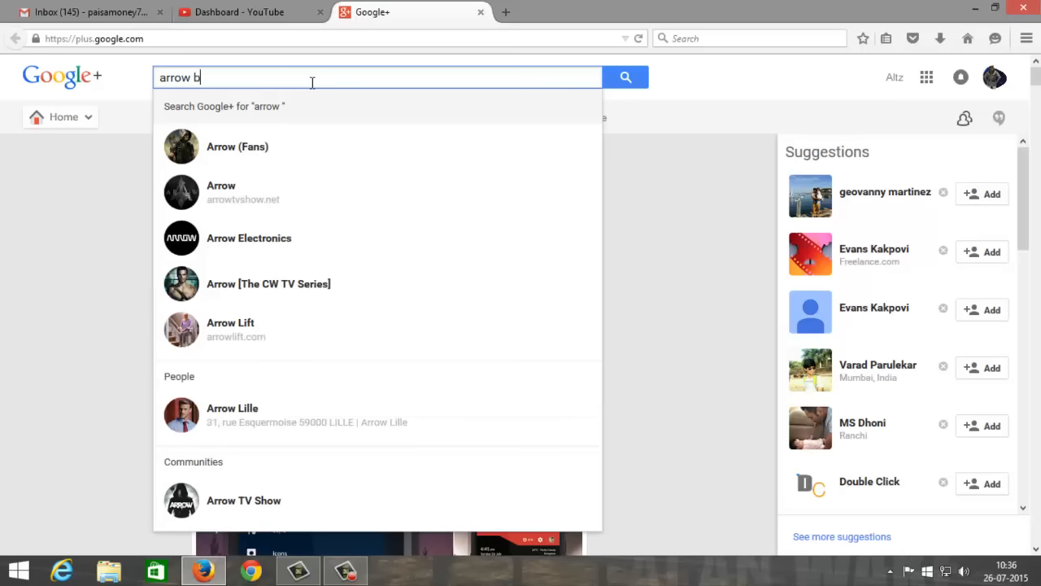
{"action": "key", "text": "BackSpace"}
{"action": "type", "text": "la"}
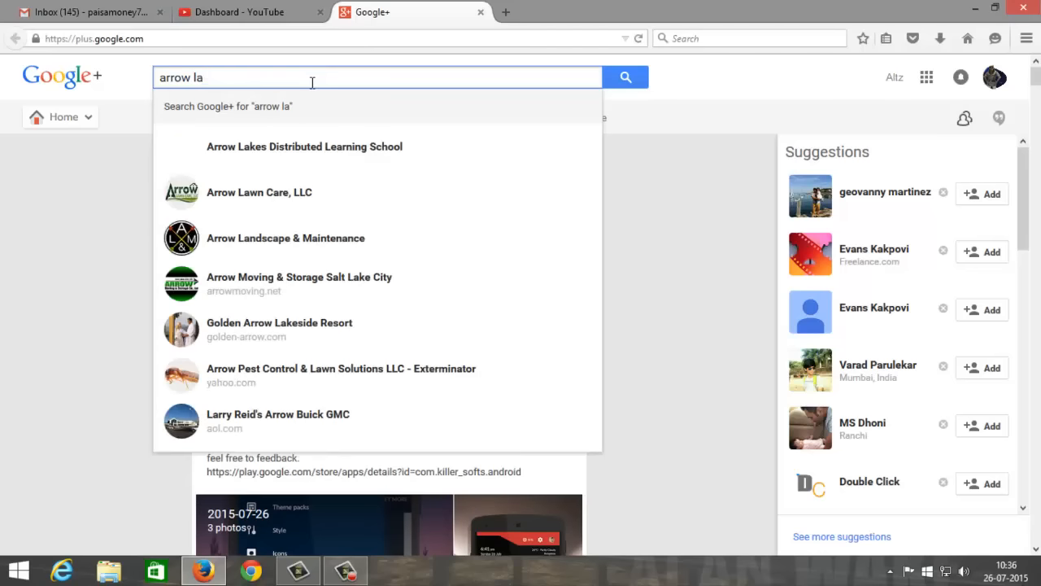
{"action": "type", "text": "un"}
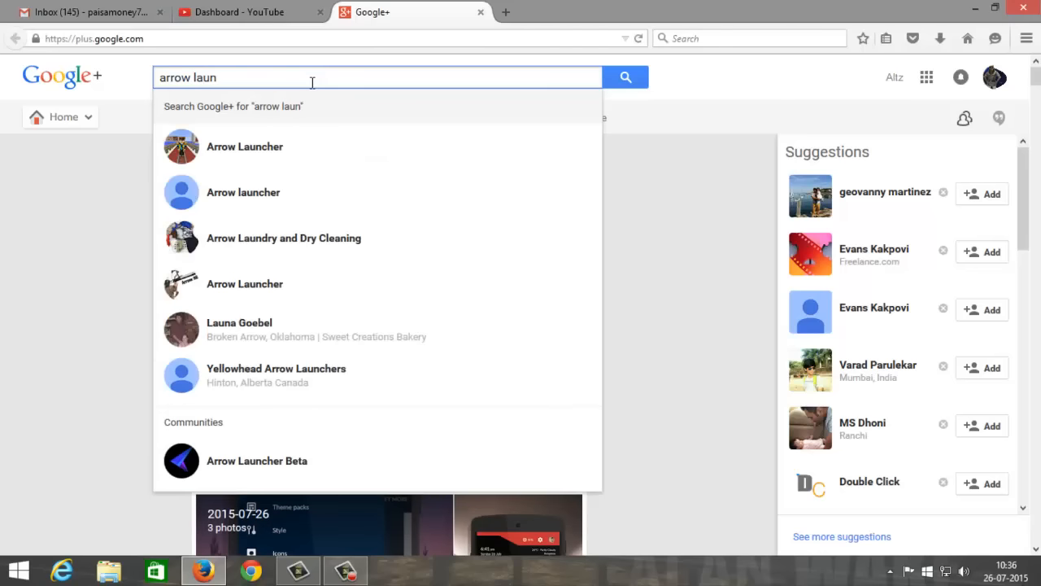
{"action": "type", "text": "cher"}
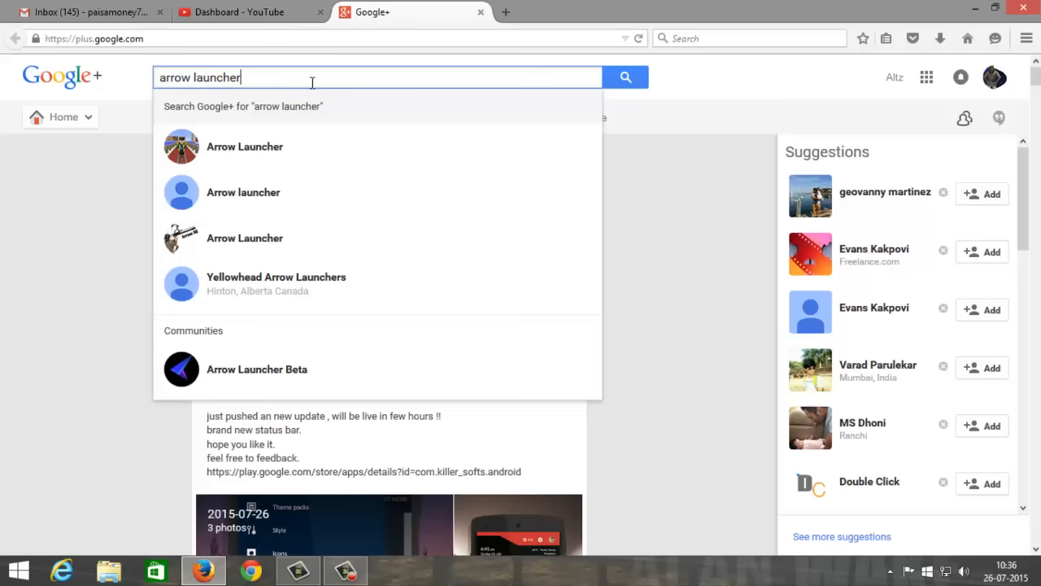
Pick the Arrow Launcher Beta community from the search suggestions
{"action": "left_click", "coordinate": [337, 373]}
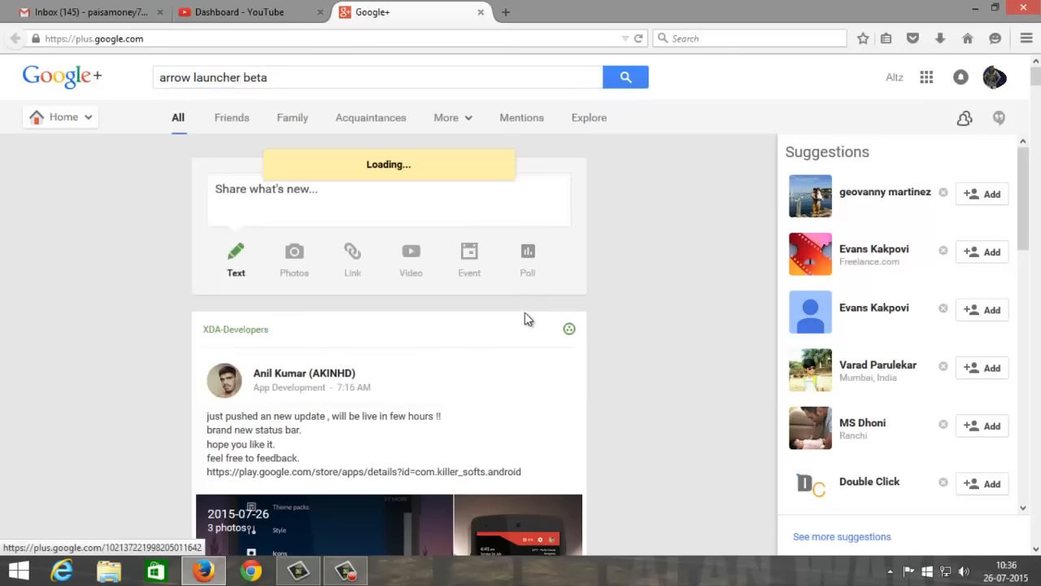